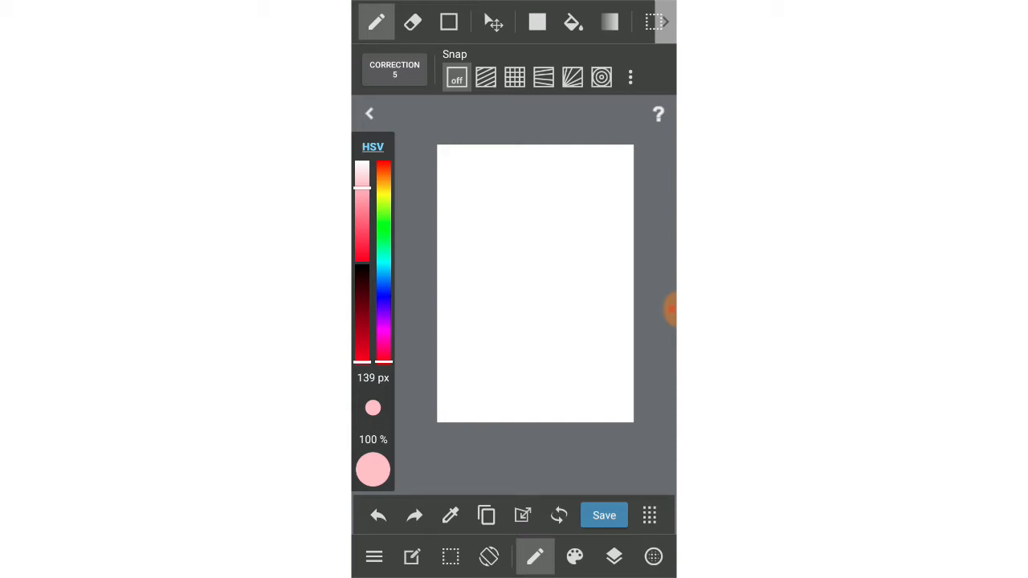
# - Select the Gradient tool with radial shape and colour-to-transparent fade
pyautogui.click(609, 22)
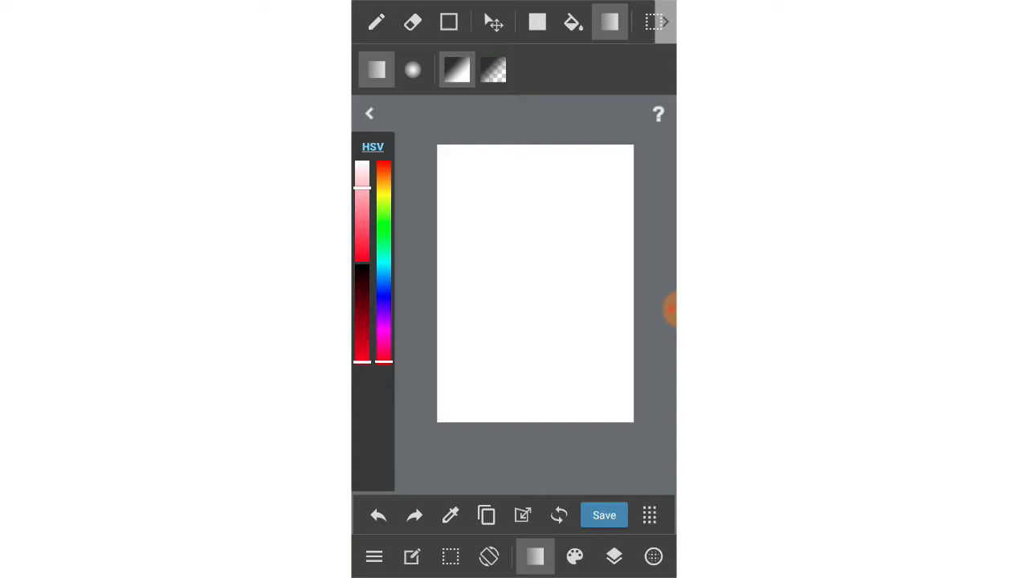
pyautogui.click(412, 70)
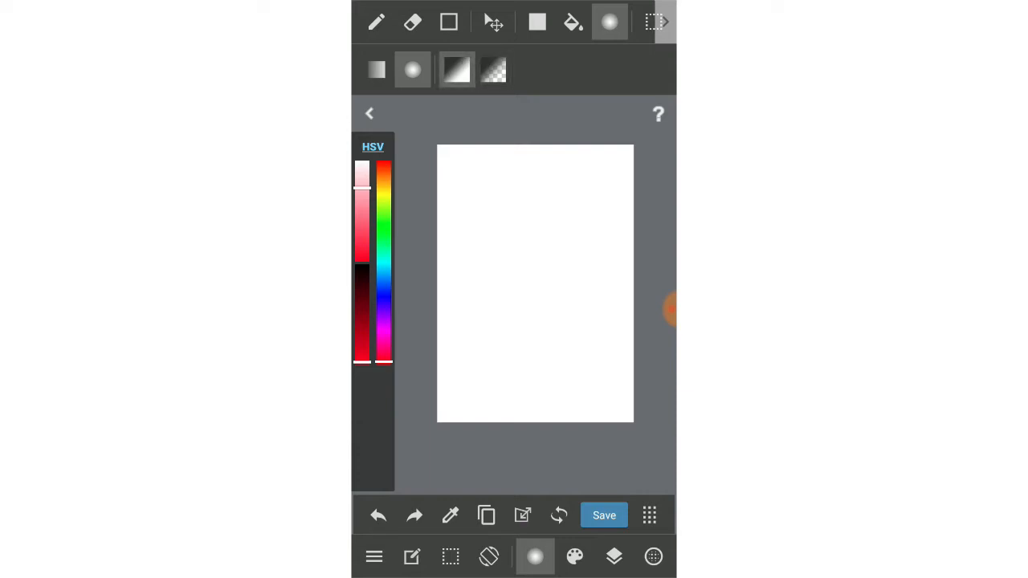
pyautogui.click(494, 70)
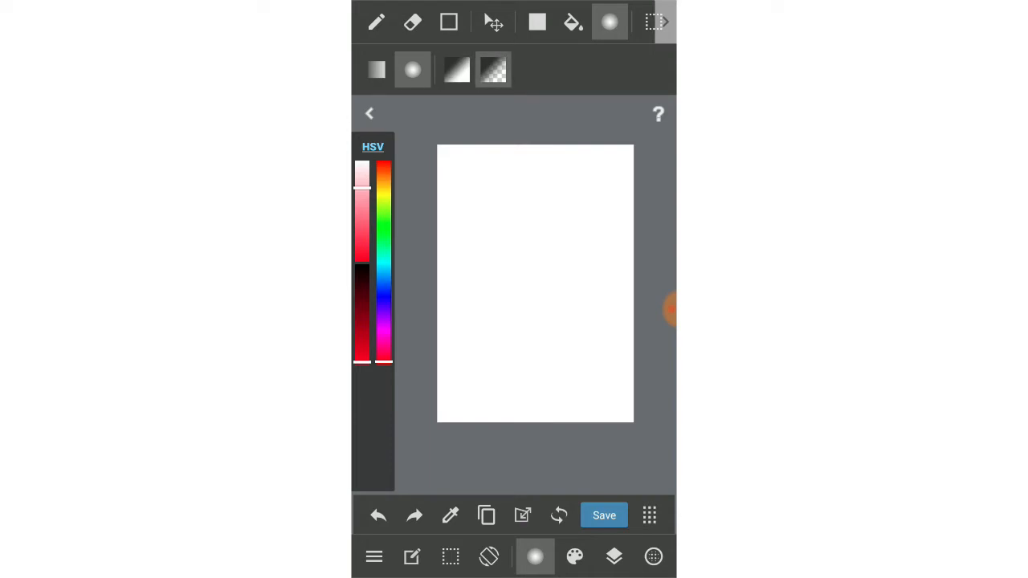
# - Switch to linear shape and drag a pink-to-white gradient diagonally, redrawing it once
pyautogui.click(377, 71)
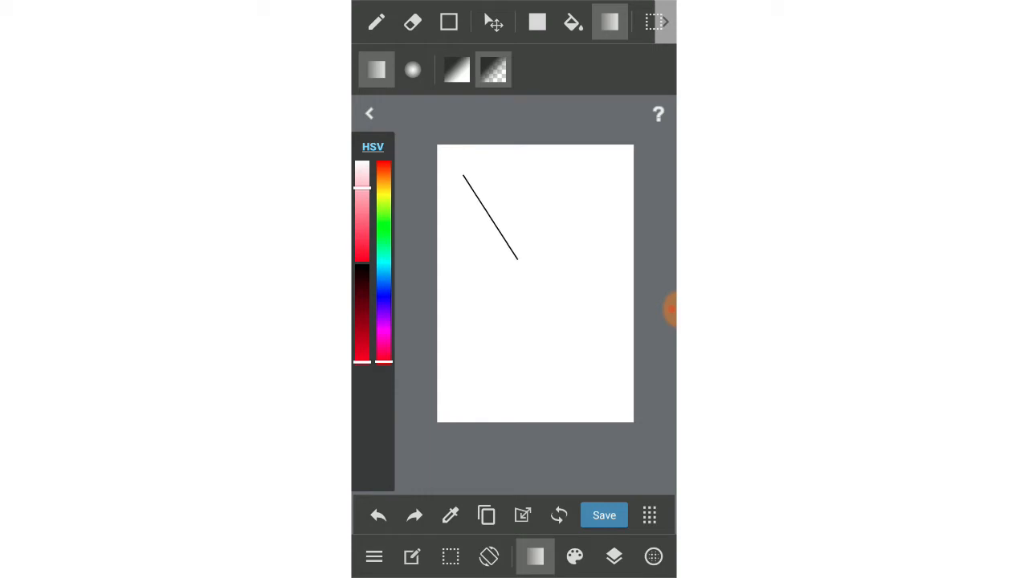
pyautogui.moveTo(464, 173); pyautogui.dragTo(576, 357)
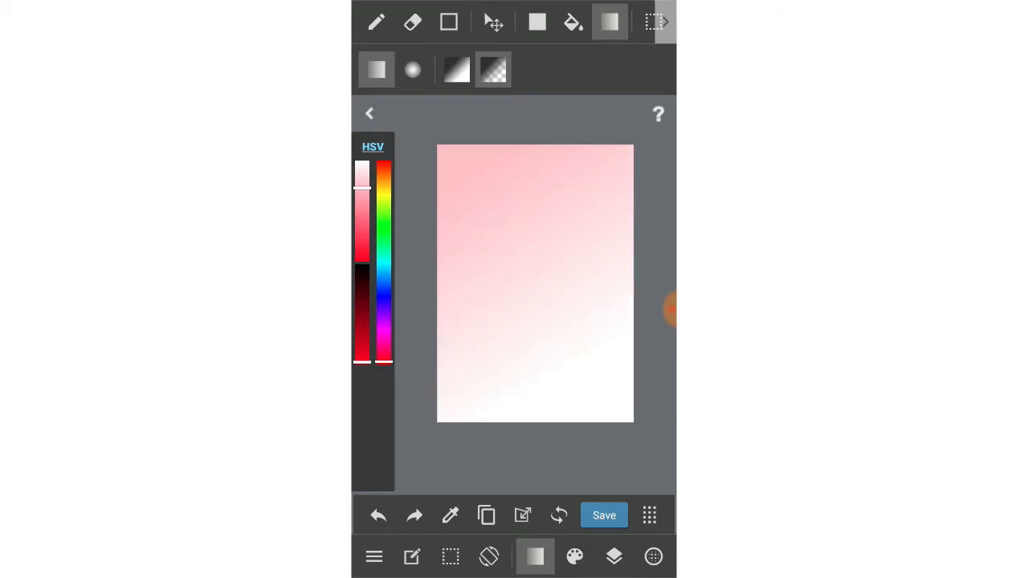
pyautogui.moveTo(483, 201)
pyautogui.mouseDown()
pyautogui.moveTo(540, 406)
pyautogui.moveTo(590, 384)
pyautogui.mouseUp()
pyautogui.moveTo(485, 205); pyautogui.dragTo(590, 384)
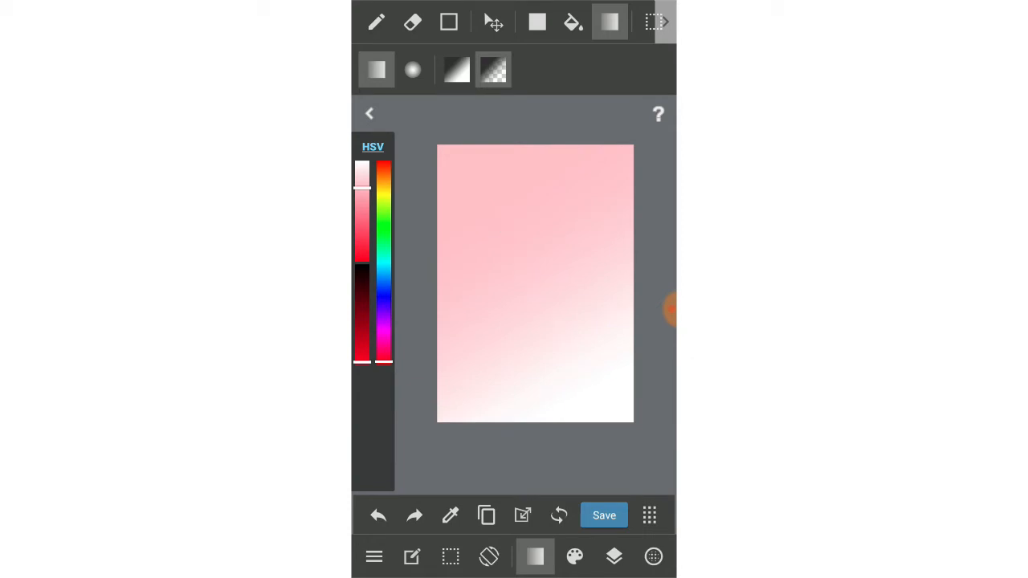
# - Clear the current layer from the Layers panel so the canvas is white again
pyautogui.click(613, 557)
pyautogui.click(649, 246)
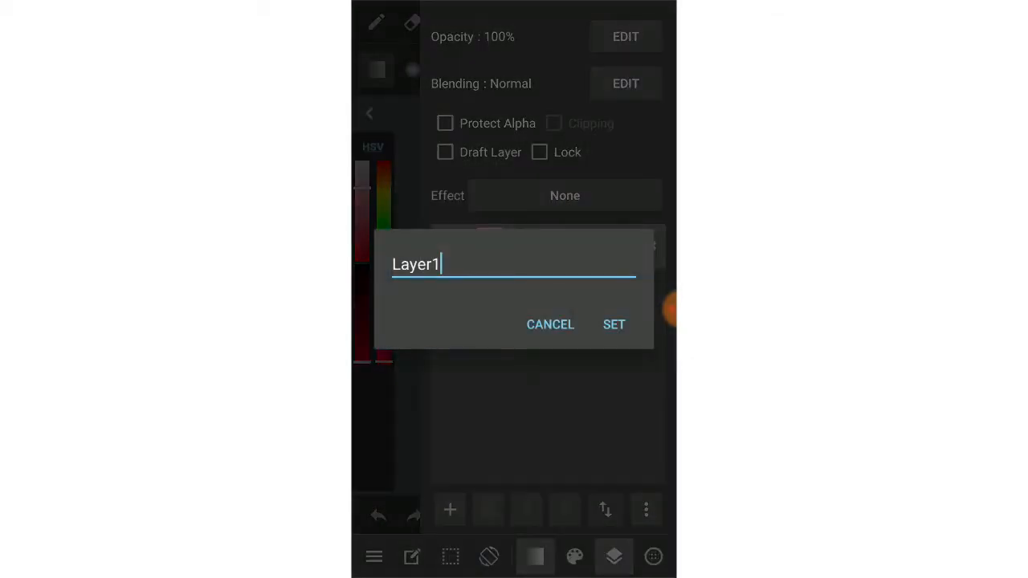
pyautogui.click(549, 324)
pyautogui.click(646, 509)
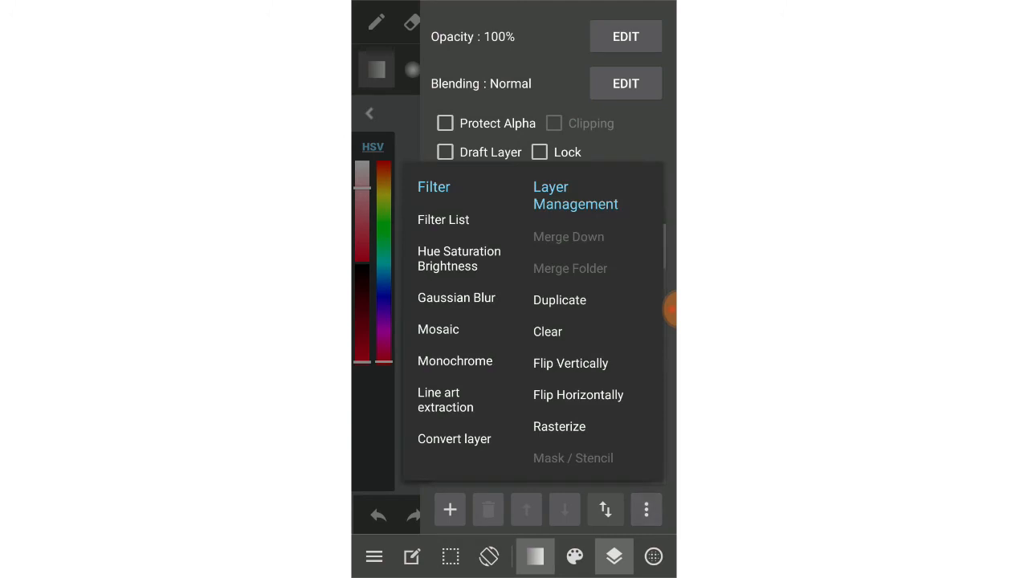
pyautogui.click(548, 332)
pyautogui.click(613, 556)
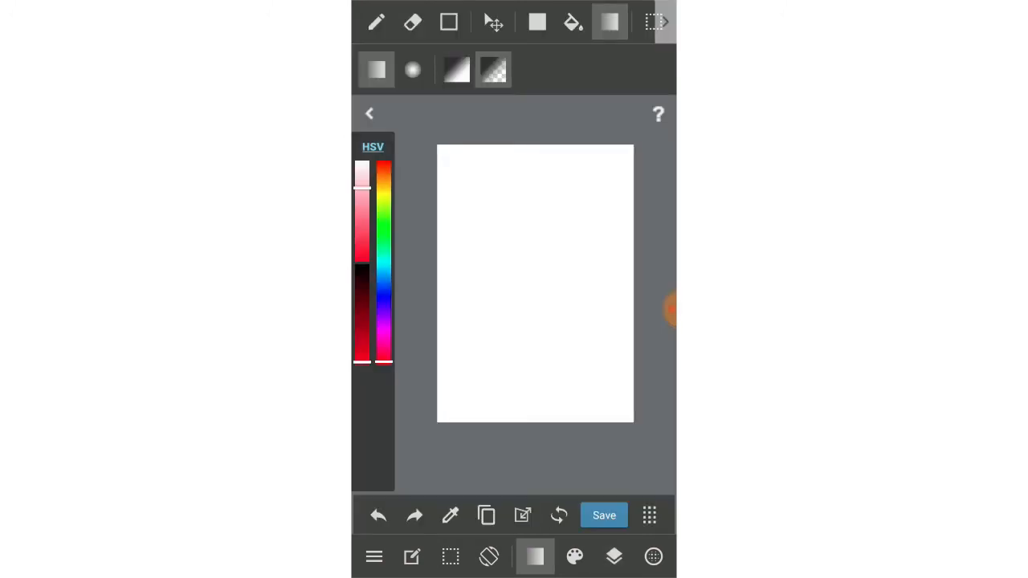
# - Redraw the diagonal pink-to-white linear gradient across the canvas
pyautogui.moveTo(496, 217); pyautogui.dragTo(591, 384)
pyautogui.click(377, 515)
pyautogui.moveTo(498, 224)
pyautogui.mouseDown()
pyautogui.moveTo(590, 374)
pyautogui.moveTo(584, 385)
pyautogui.mouseUp()
pyautogui.moveTo(585, 386); pyautogui.dragTo(587, 387)
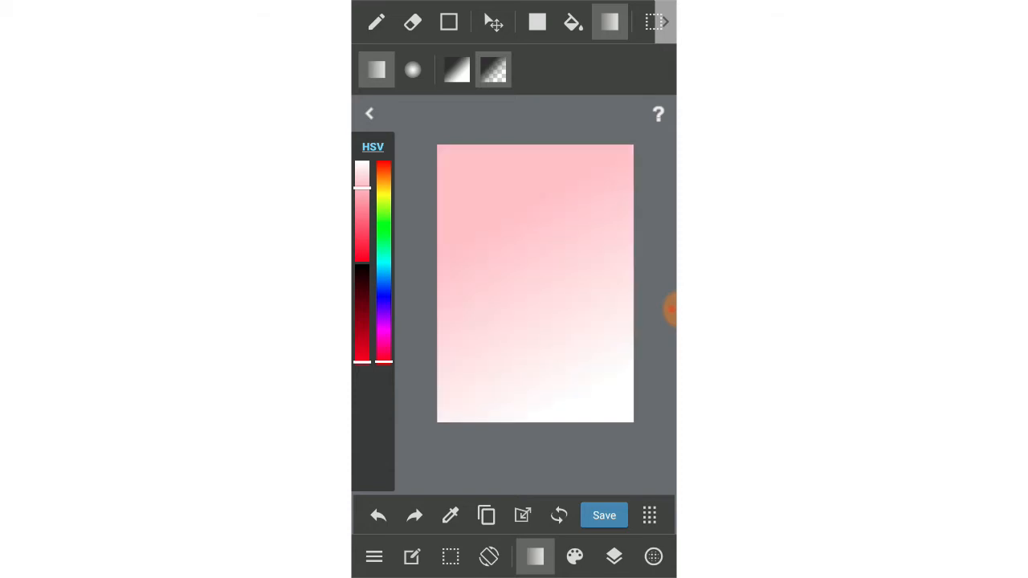
# - Toggle gradient modes and add a white glow at the lower right
pyautogui.click(456, 71)
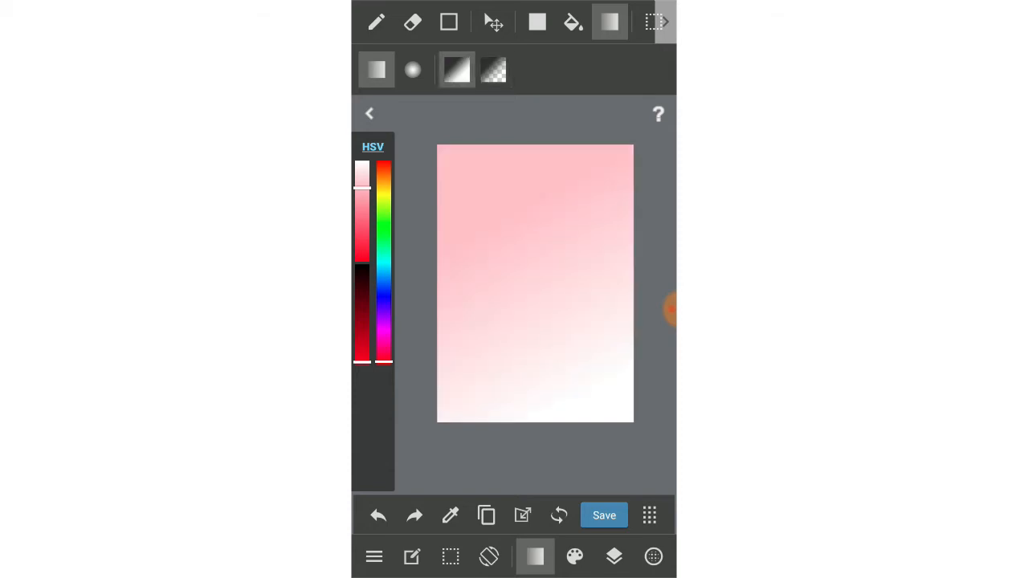
pyautogui.click(494, 71)
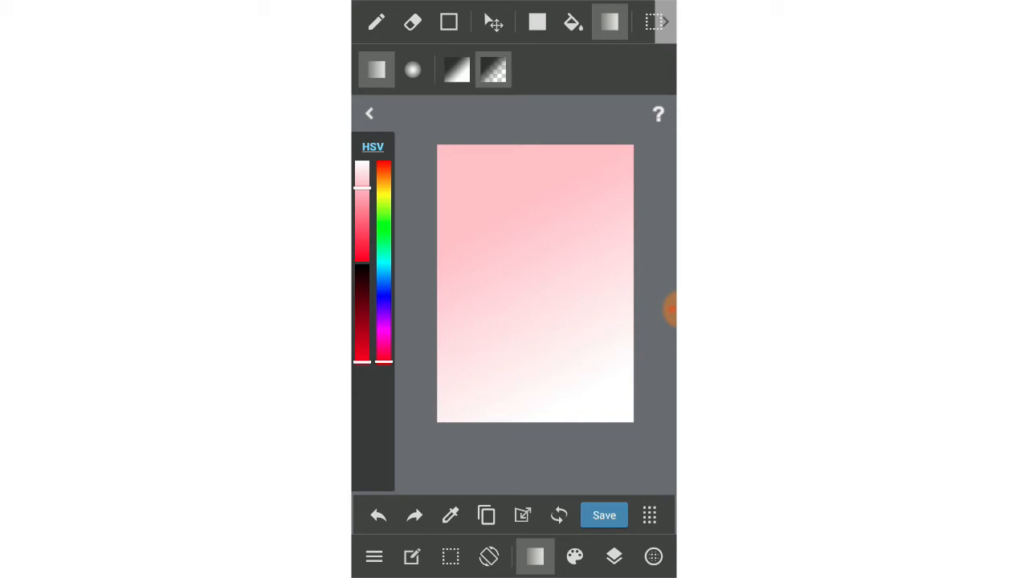
pyautogui.moveTo(471, 400); pyautogui.dragTo(582, 313)
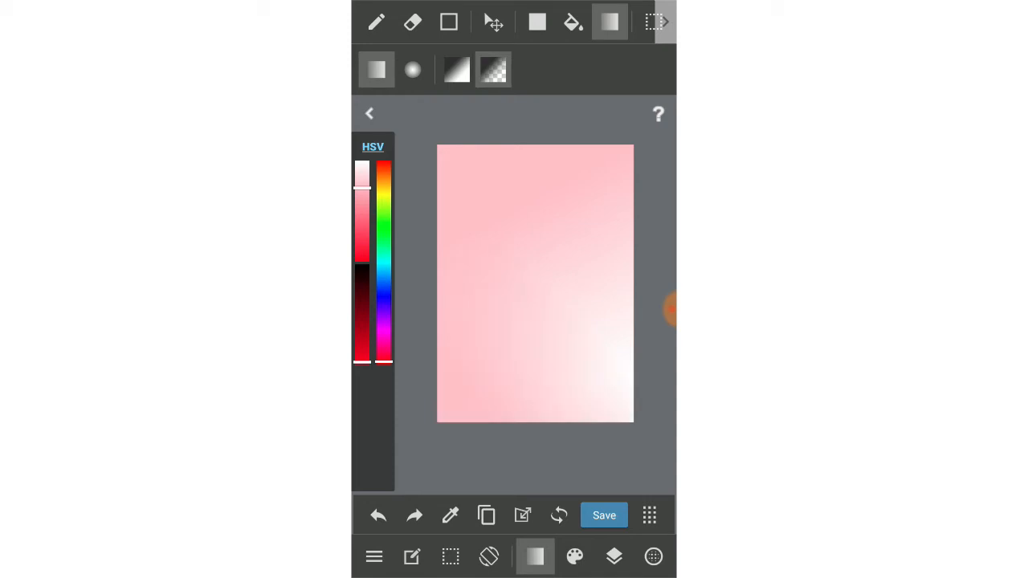
# - Pick pale blue on the hue slider and drag blue gradients over the canvas in two directions
pyautogui.moveTo(383, 361); pyautogui.dragTo(383, 286)
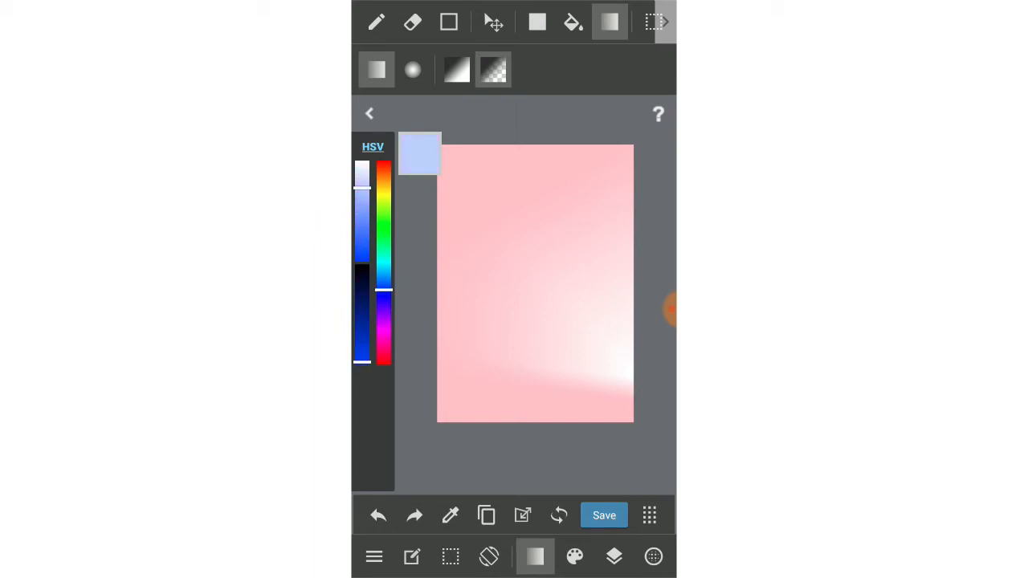
pyautogui.moveTo(489, 217); pyautogui.dragTo(571, 347)
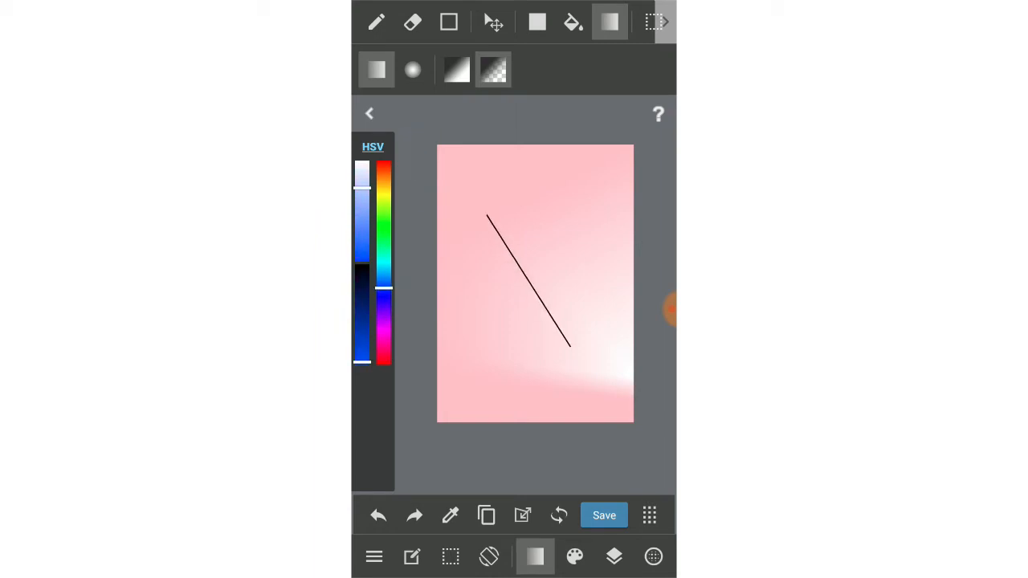
pyautogui.moveTo(570, 347); pyautogui.dragTo(571, 349)
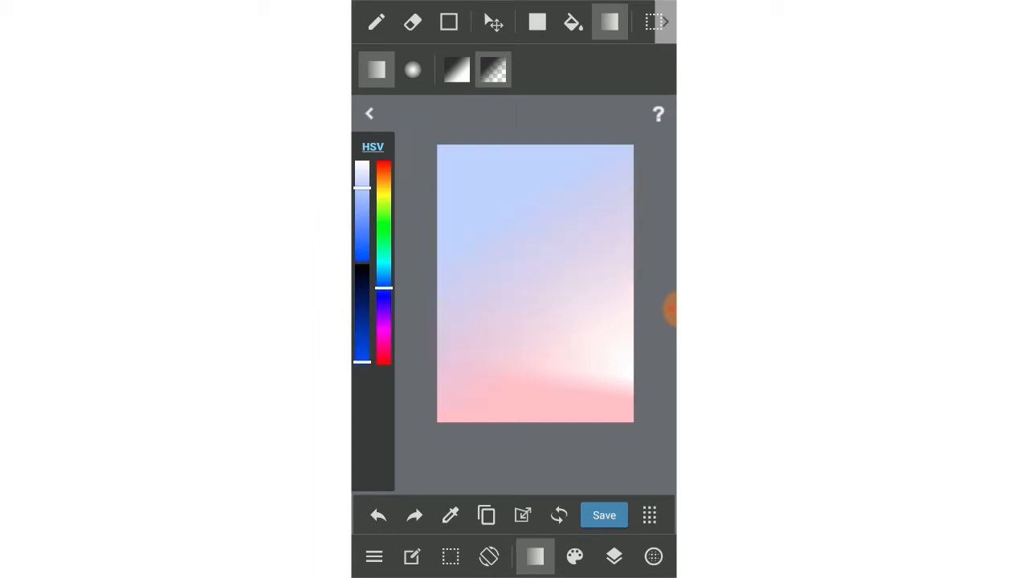
pyautogui.moveTo(612, 279); pyautogui.dragTo(551, 363)
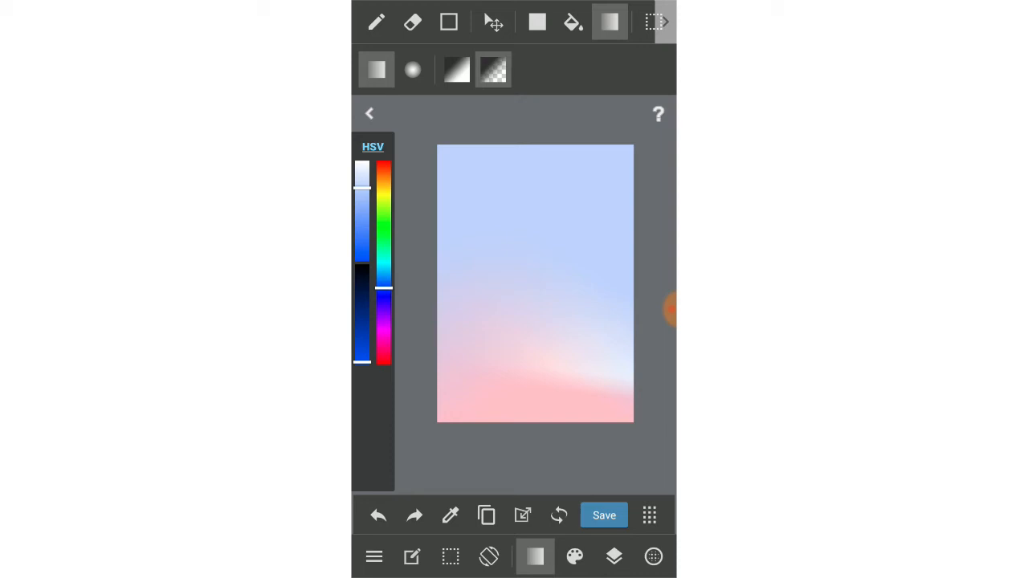
# - Switch to two-colour mode and fill the canvas with a blue-to-white gradient
pyautogui.click(456, 70)
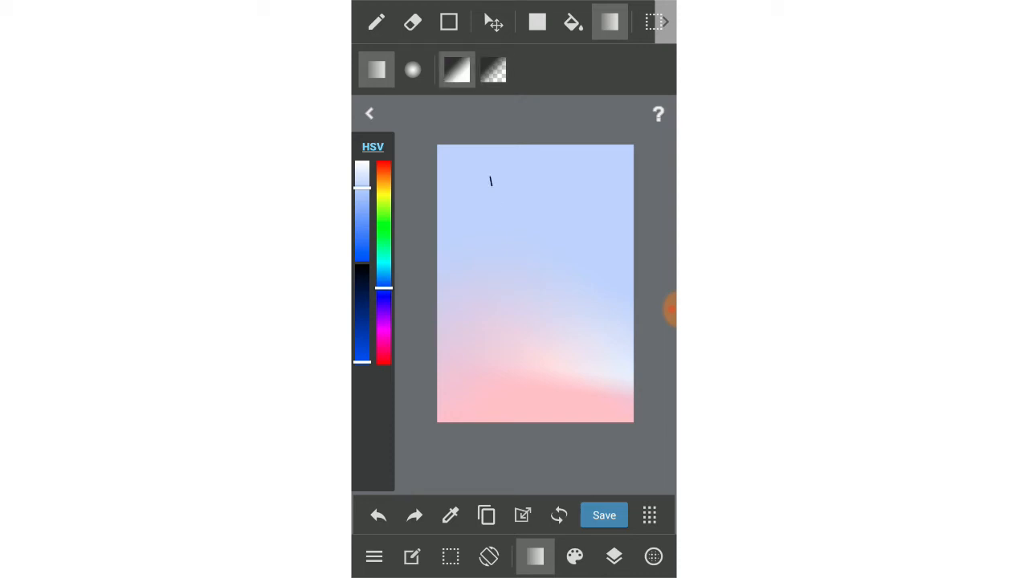
pyautogui.moveTo(491, 180); pyautogui.dragTo(546, 358)
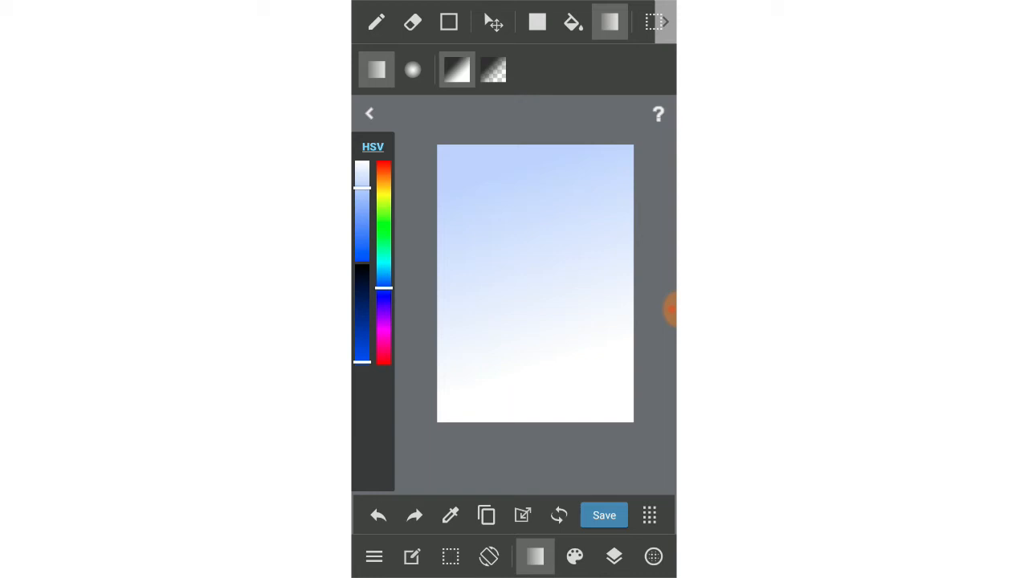
pyautogui.click(575, 556)
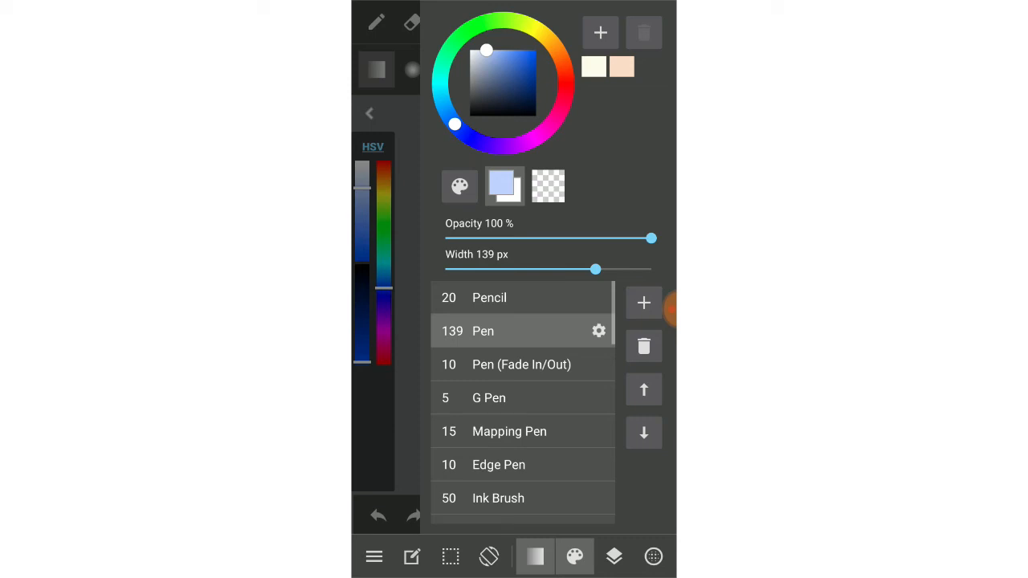
# - Set the second colour to red, keep light blue as main, and fill with a blue-to-red gradient
pyautogui.click(594, 68)
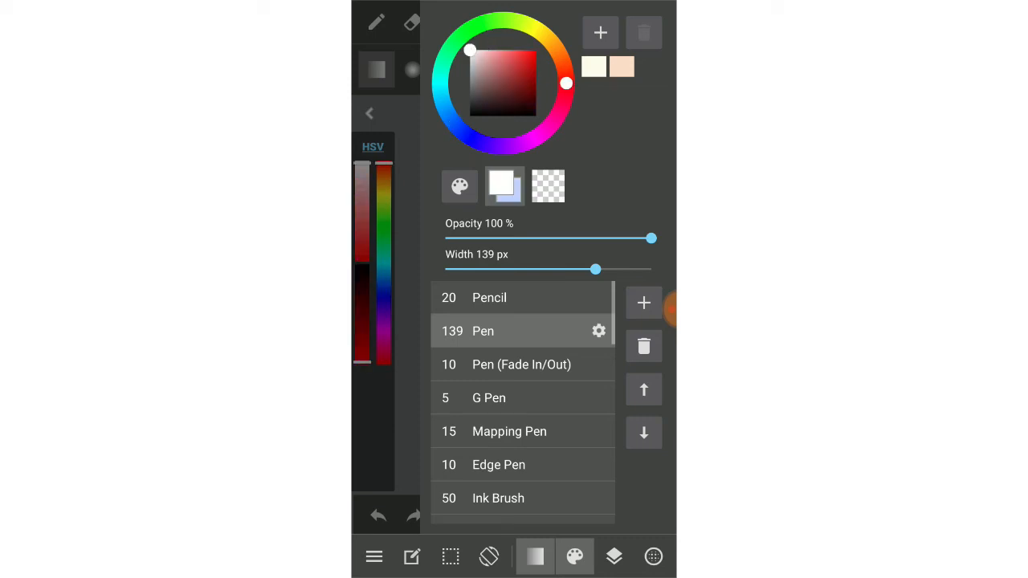
pyautogui.moveTo(506, 71); pyautogui.dragTo(514, 54)
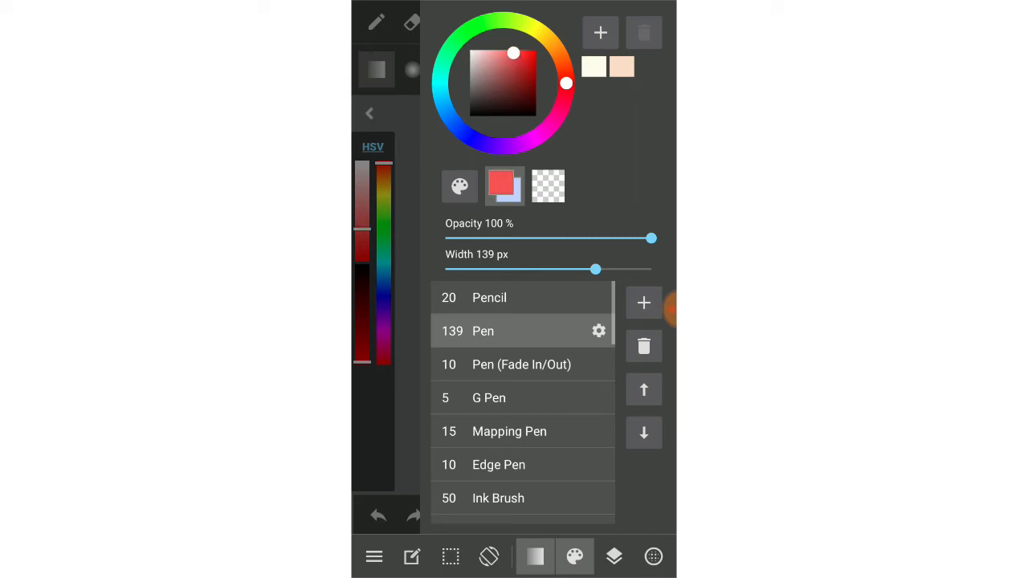
pyautogui.click(504, 185)
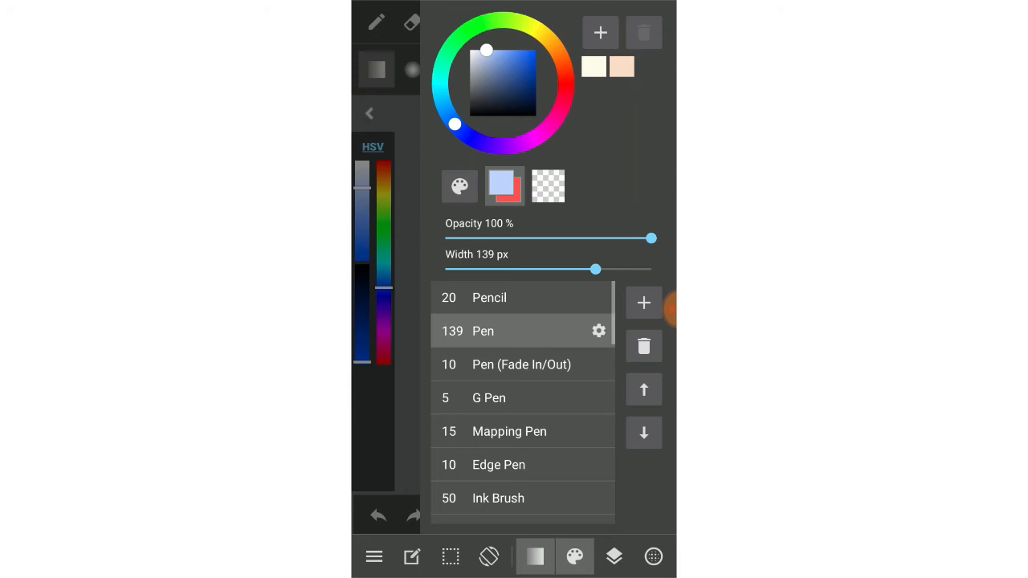
pyautogui.click(575, 557)
pyautogui.moveTo(493, 201); pyautogui.dragTo(567, 356)
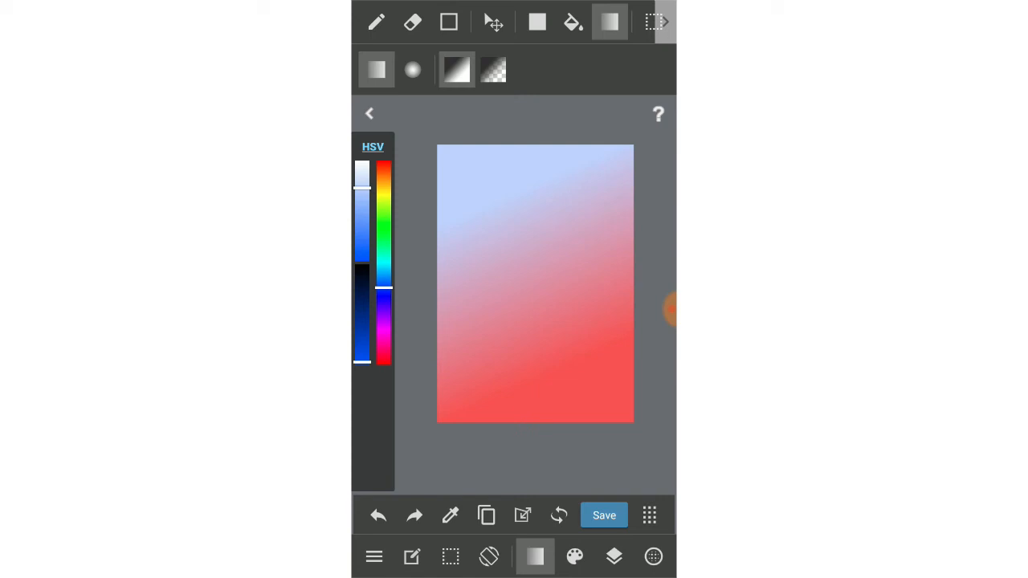
# - Draw a light-blue radial glow, moving it from centre to bottom and finally to the top
pyautogui.click(412, 70)
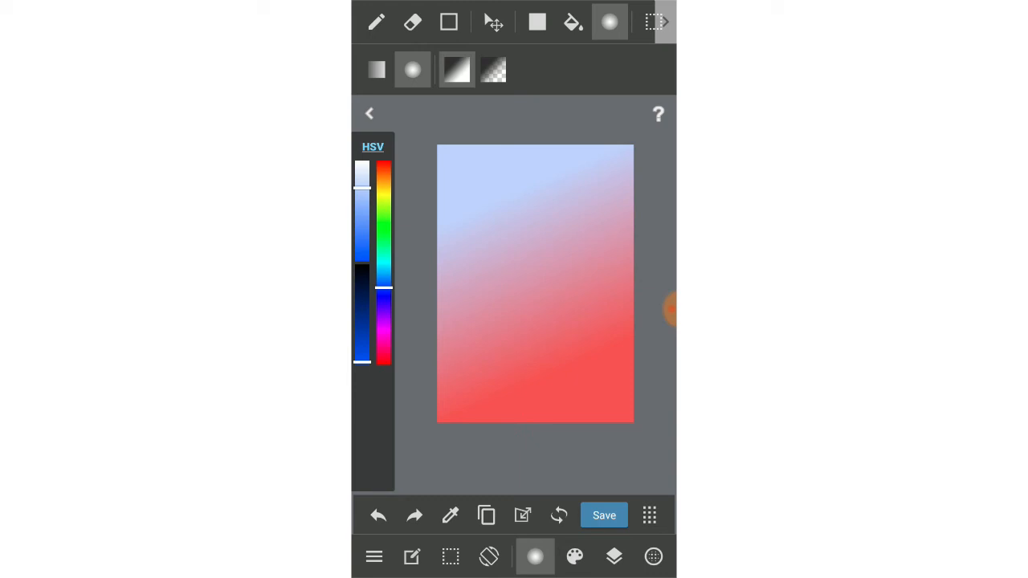
pyautogui.moveTo(538, 269); pyautogui.dragTo(627, 270)
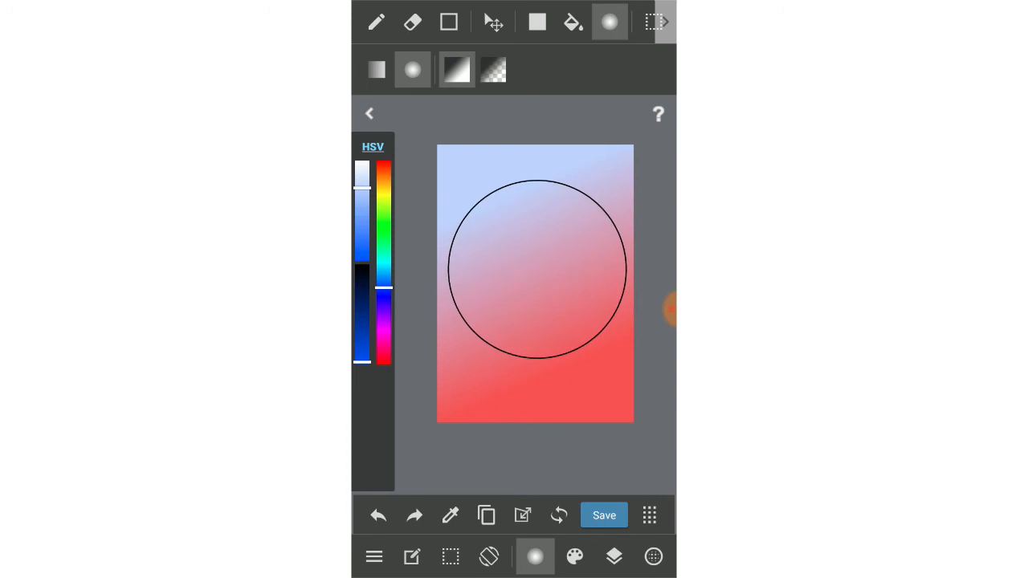
pyautogui.moveTo(626, 270); pyautogui.dragTo(626, 270)
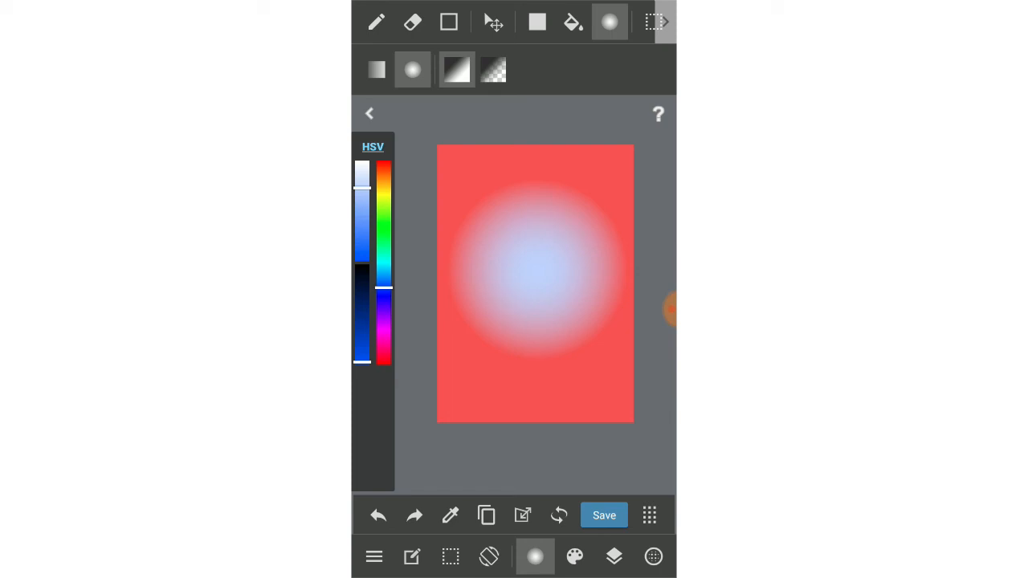
pyautogui.moveTo(547, 393); pyautogui.dragTo(627, 393)
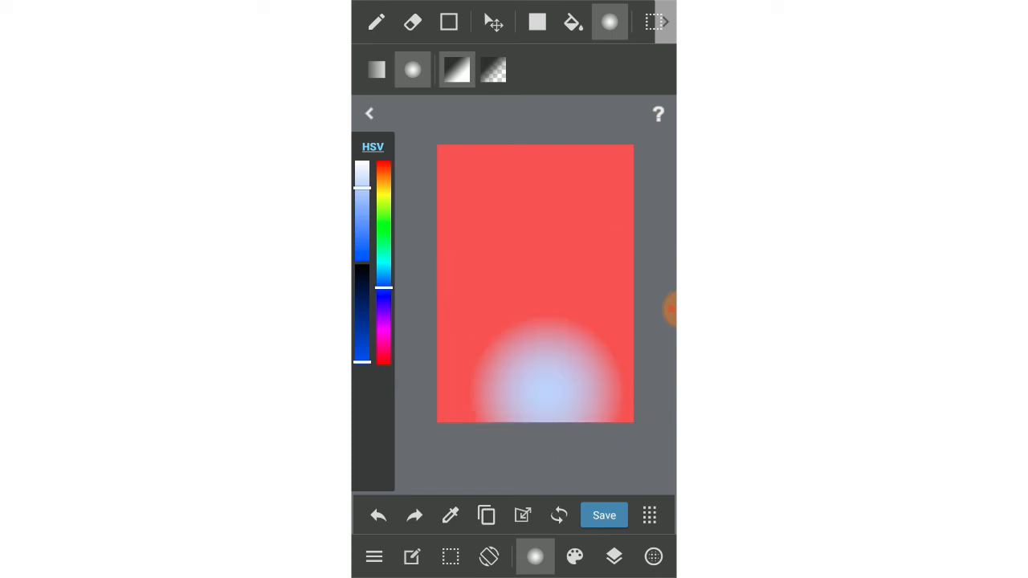
pyautogui.moveTo(519, 179); pyautogui.dragTo(600, 179)
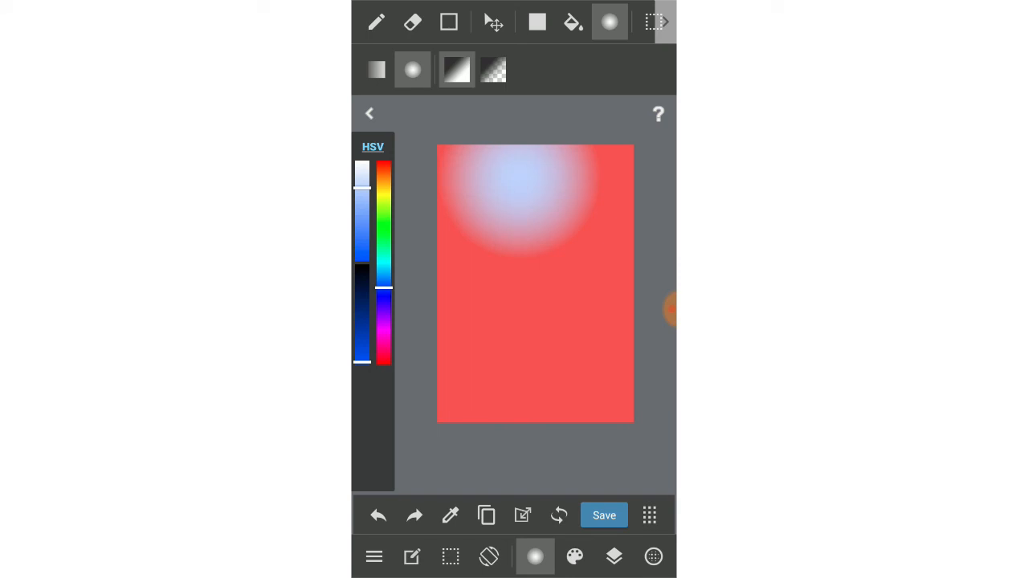
# - With transparent fade, add seven more small light-blue radial glows down the centre and right side
pyautogui.click(493, 70)
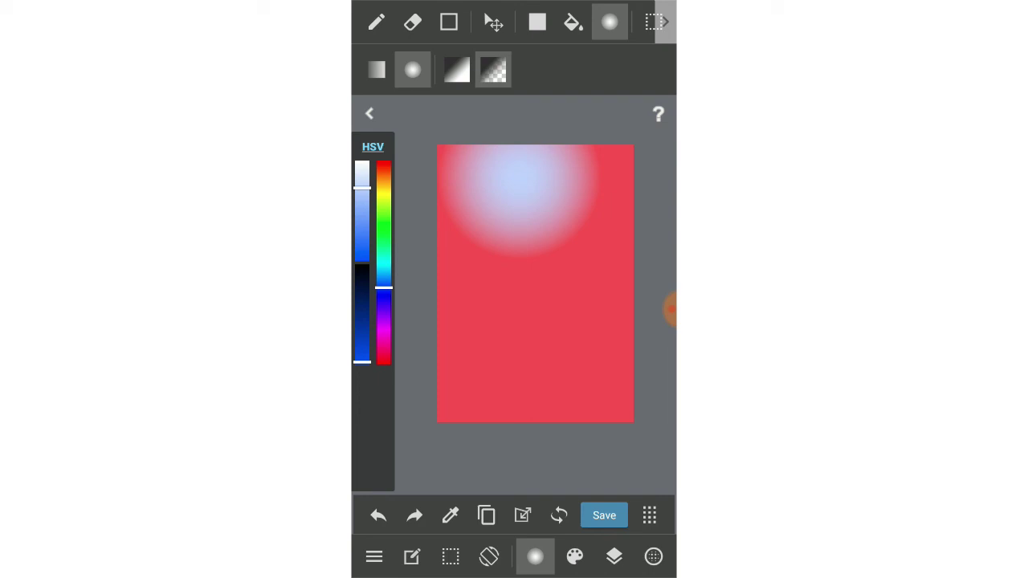
pyautogui.moveTo(520, 249)
pyautogui.mouseDown()
pyautogui.moveTo(600, 249)
pyautogui.moveTo(577, 249)
pyautogui.mouseUp()
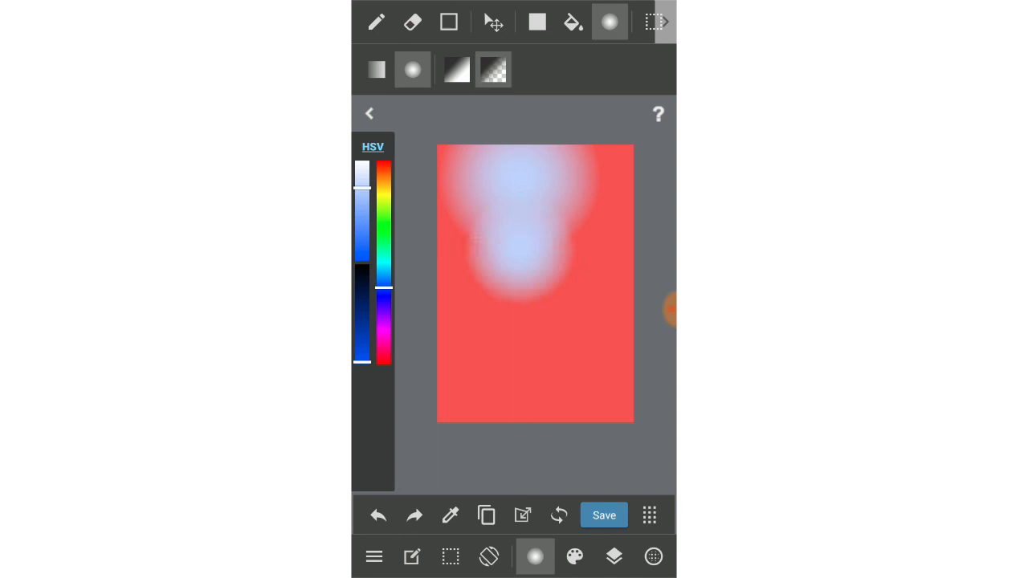
pyautogui.moveTo(526, 322); pyautogui.dragTo(576, 321)
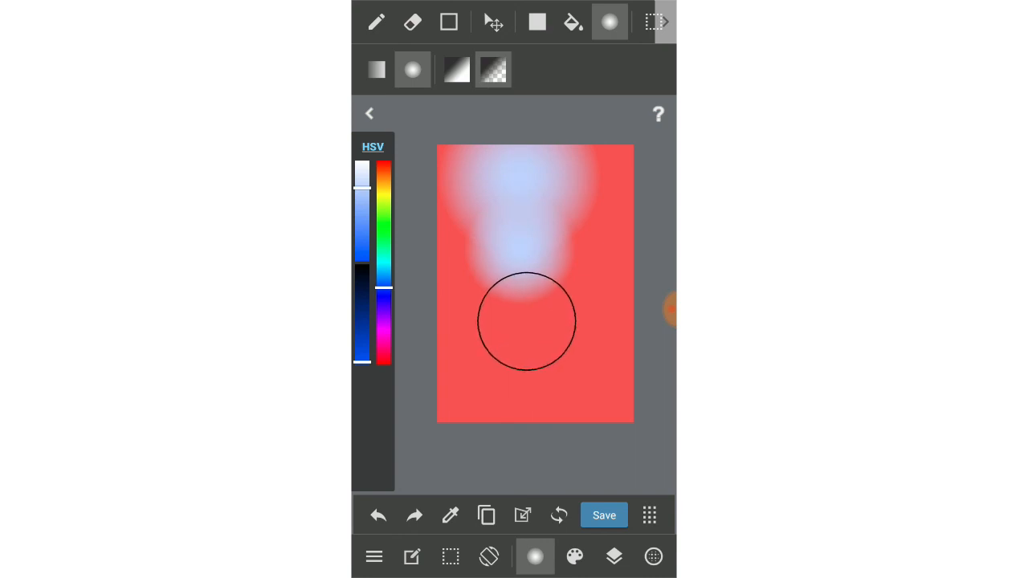
pyautogui.moveTo(528, 374); pyautogui.dragTo(565, 374)
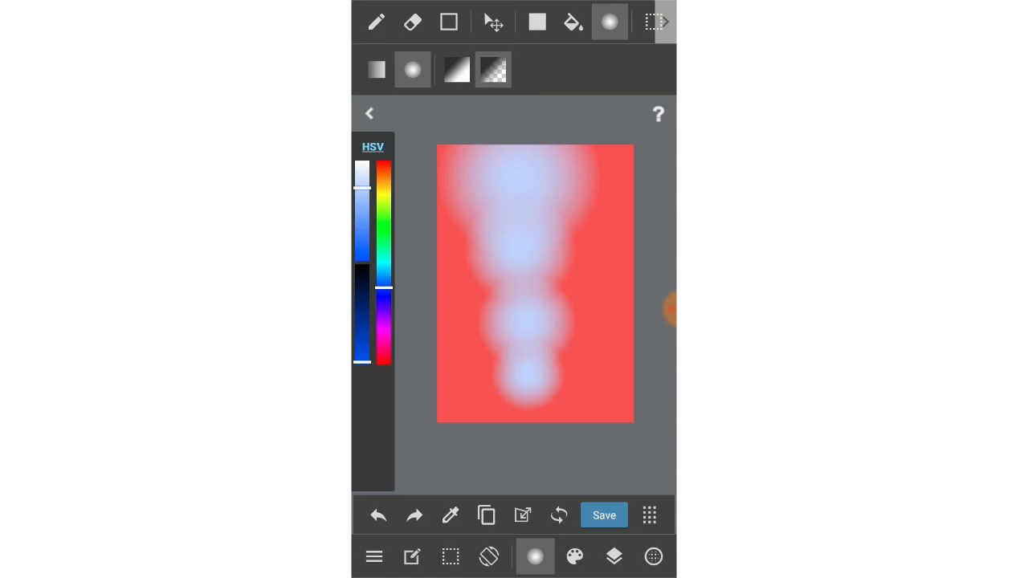
pyautogui.moveTo(587, 339); pyautogui.dragTo(617, 339)
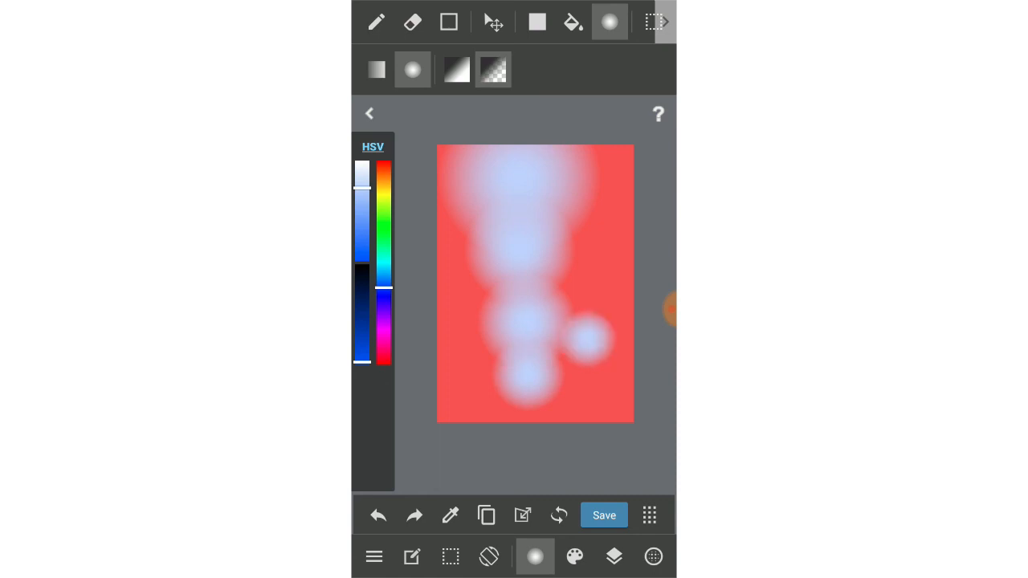
pyautogui.moveTo(588, 279); pyautogui.dragTo(611, 279)
pyautogui.moveTo(588, 229); pyautogui.dragTo(614, 230)
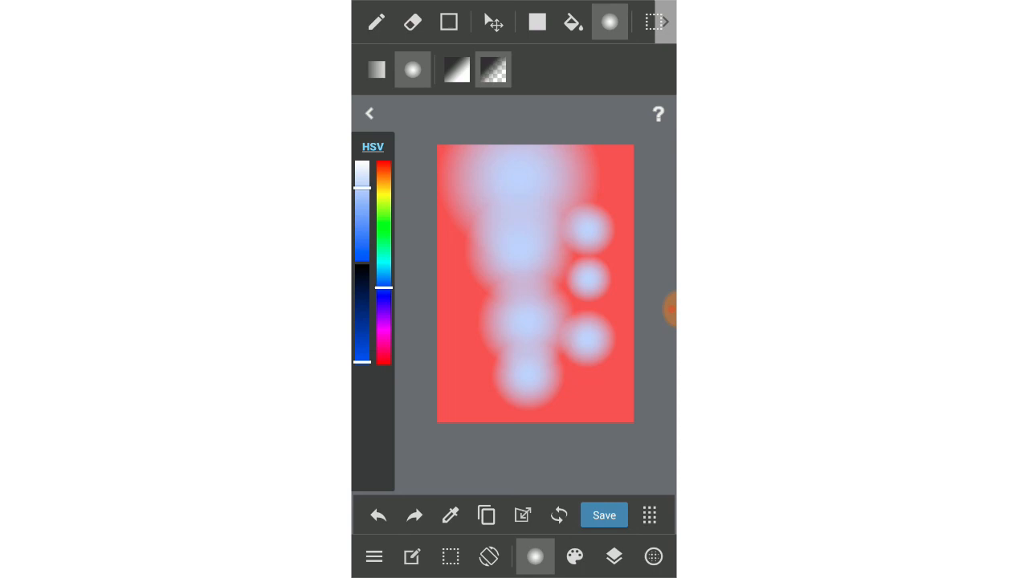
pyautogui.moveTo(590, 381); pyautogui.dragTo(627, 382)
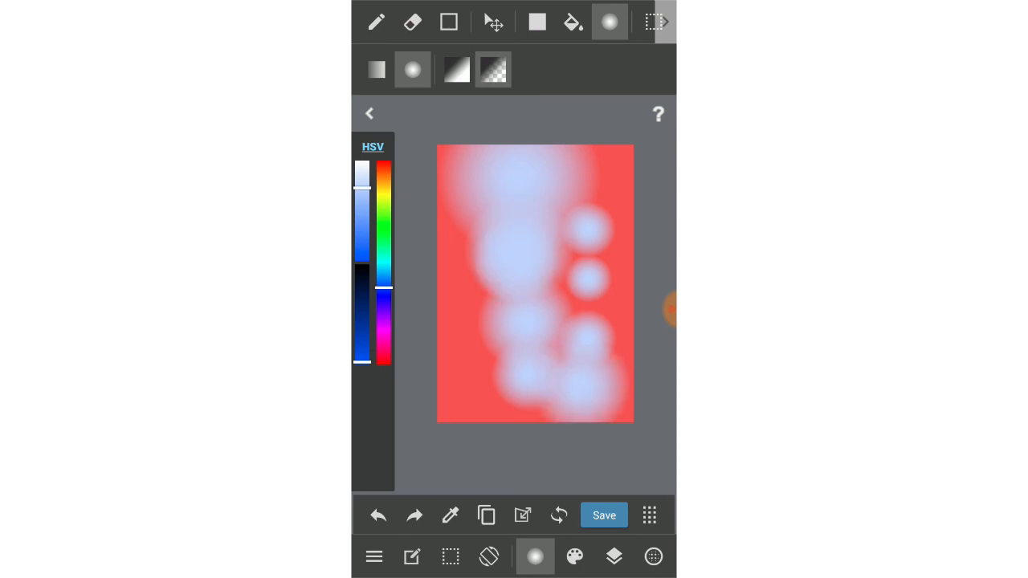